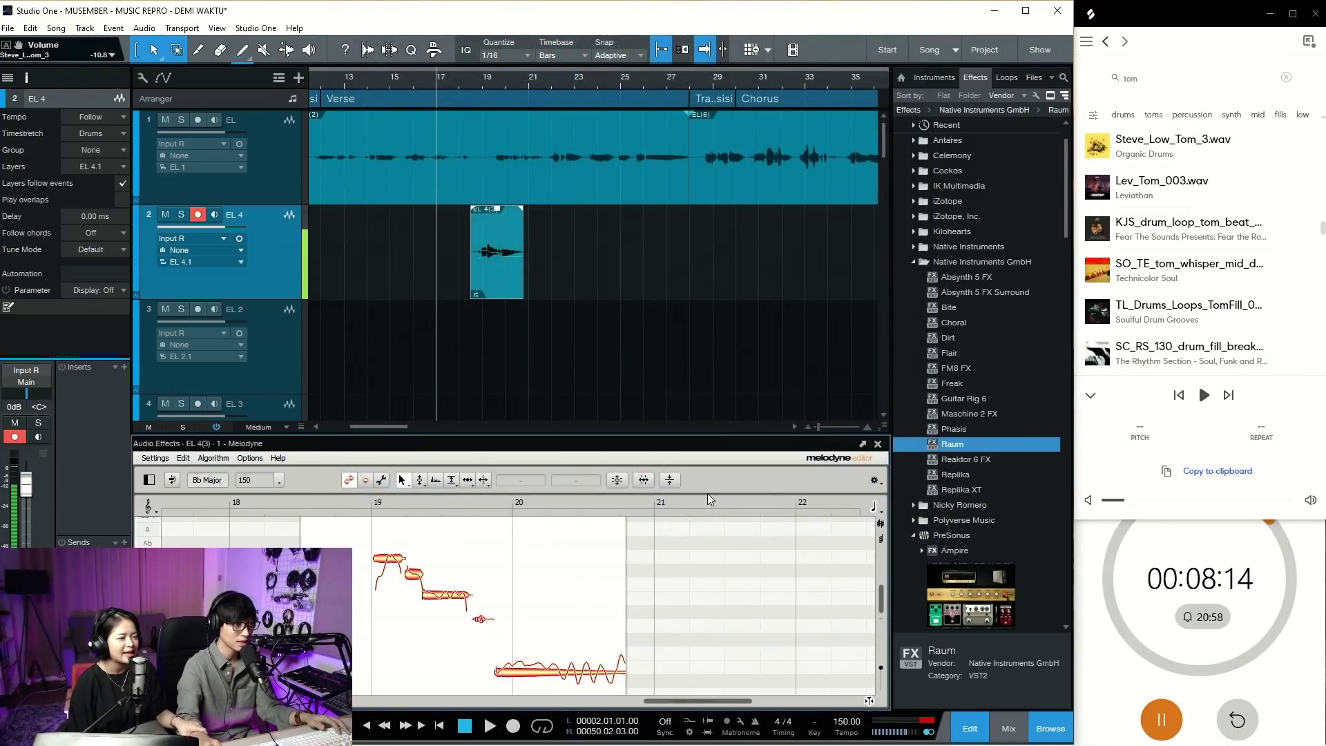
# - Select the Formant tool for editing the notes of the EL 4 vocal clip in Melodyne
pyautogui.hscroll(-2, 384, 566)
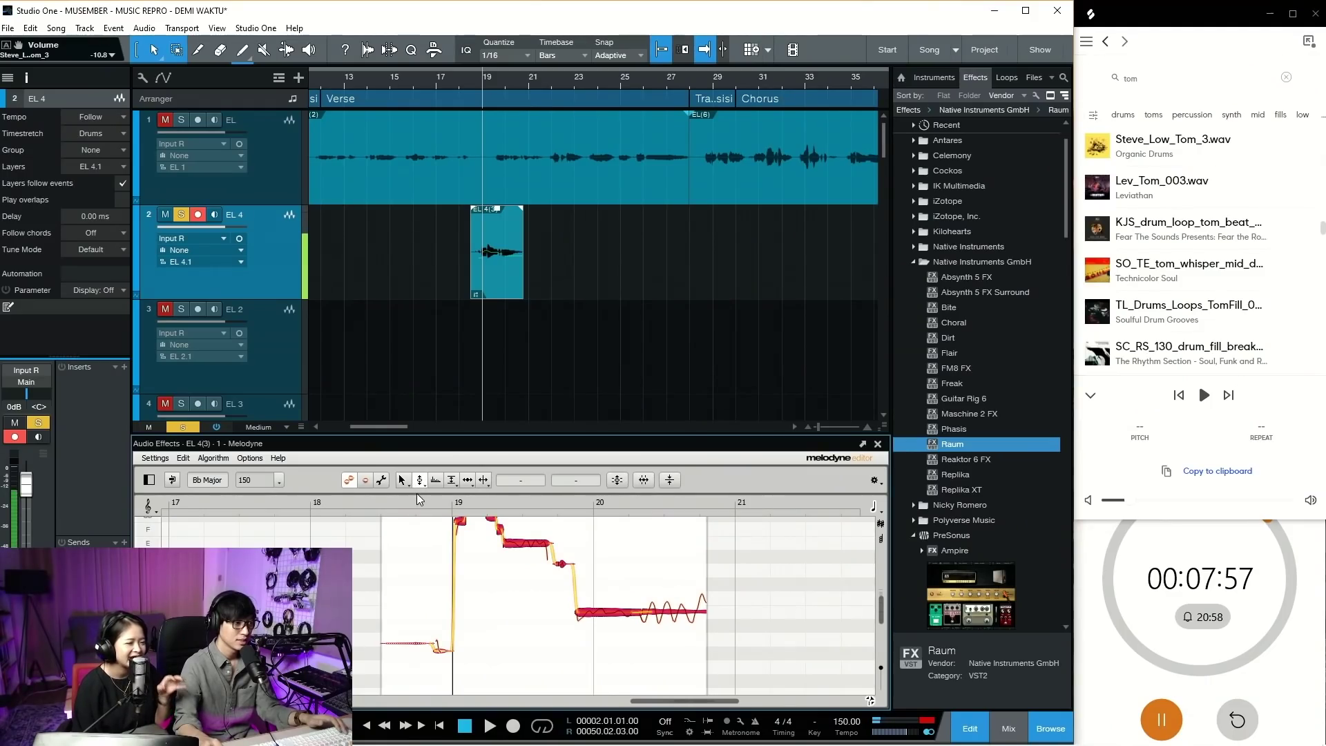
pyautogui.click(438, 482)
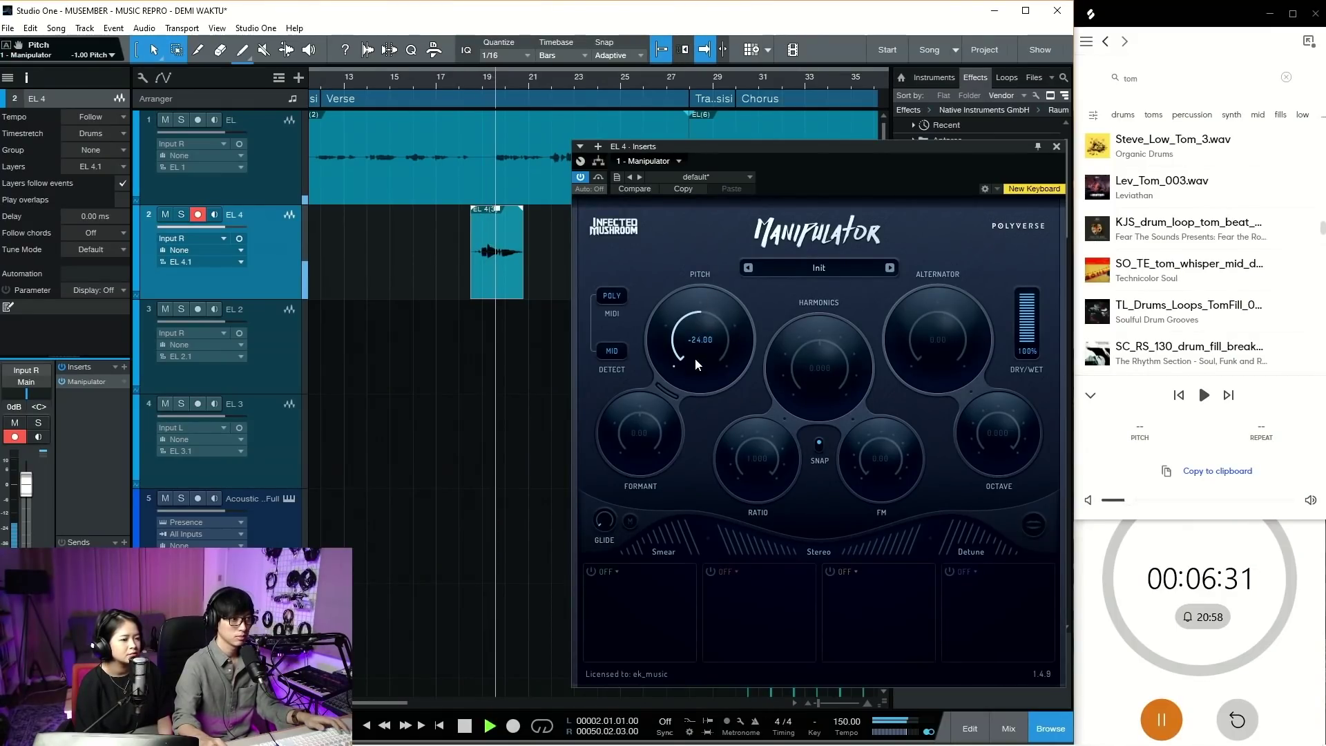
# - Solo the EL 4 track and raise the Pitch setting of its Manipulator effect
pyautogui.press('s')
pyautogui.moveTo(695, 359)
pyautogui.mouseDown()
pyautogui.moveTo(698, 312)
pyautogui.moveTo(693, 334)
pyautogui.mouseUp()
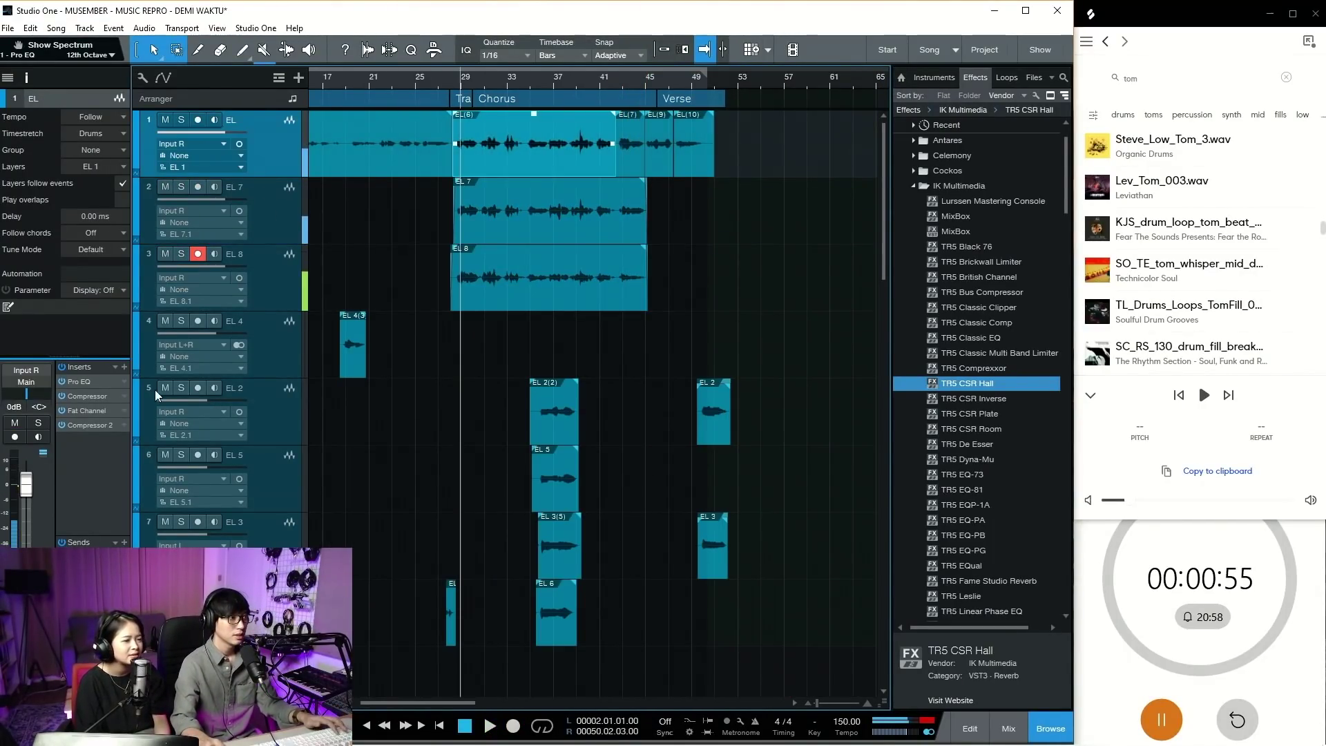
# - Add Auto-Tune Access as an insert effect on the EL track
pyautogui.press('w')
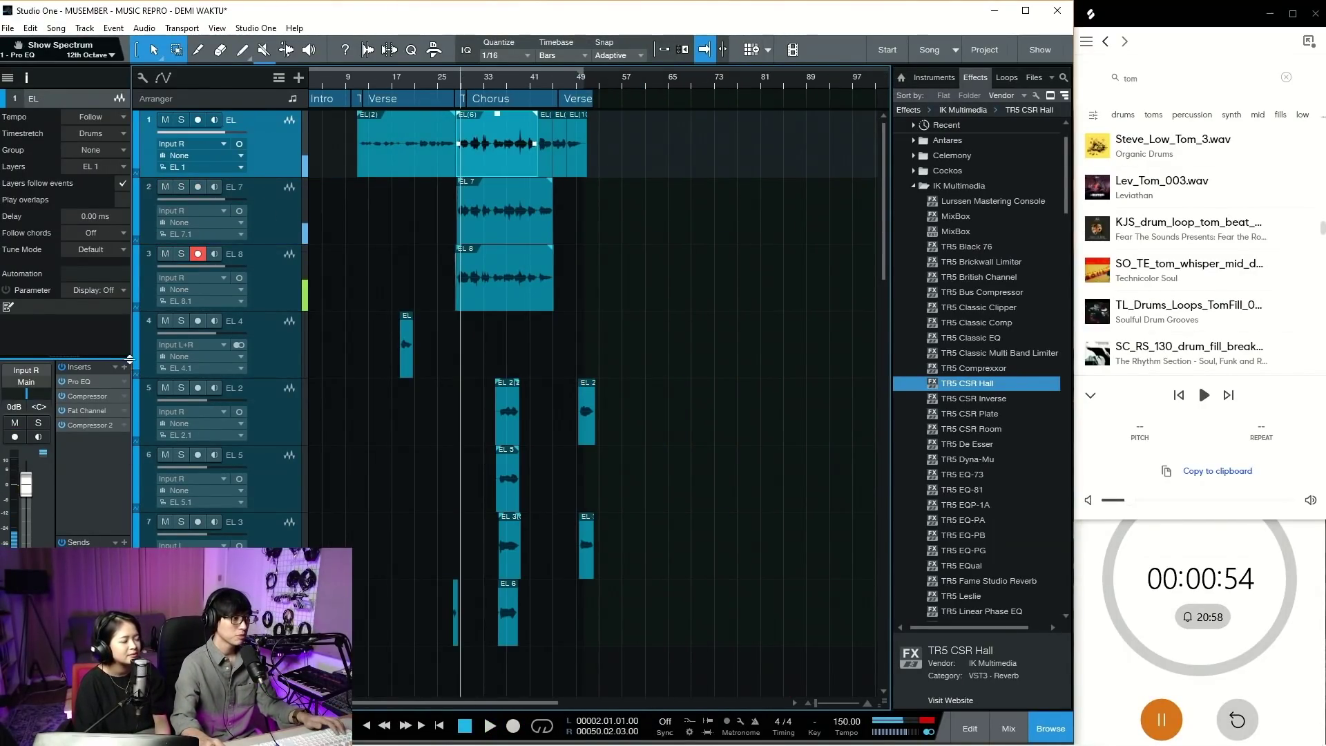
pyautogui.click(124, 366)
pyautogui.write('AUT')
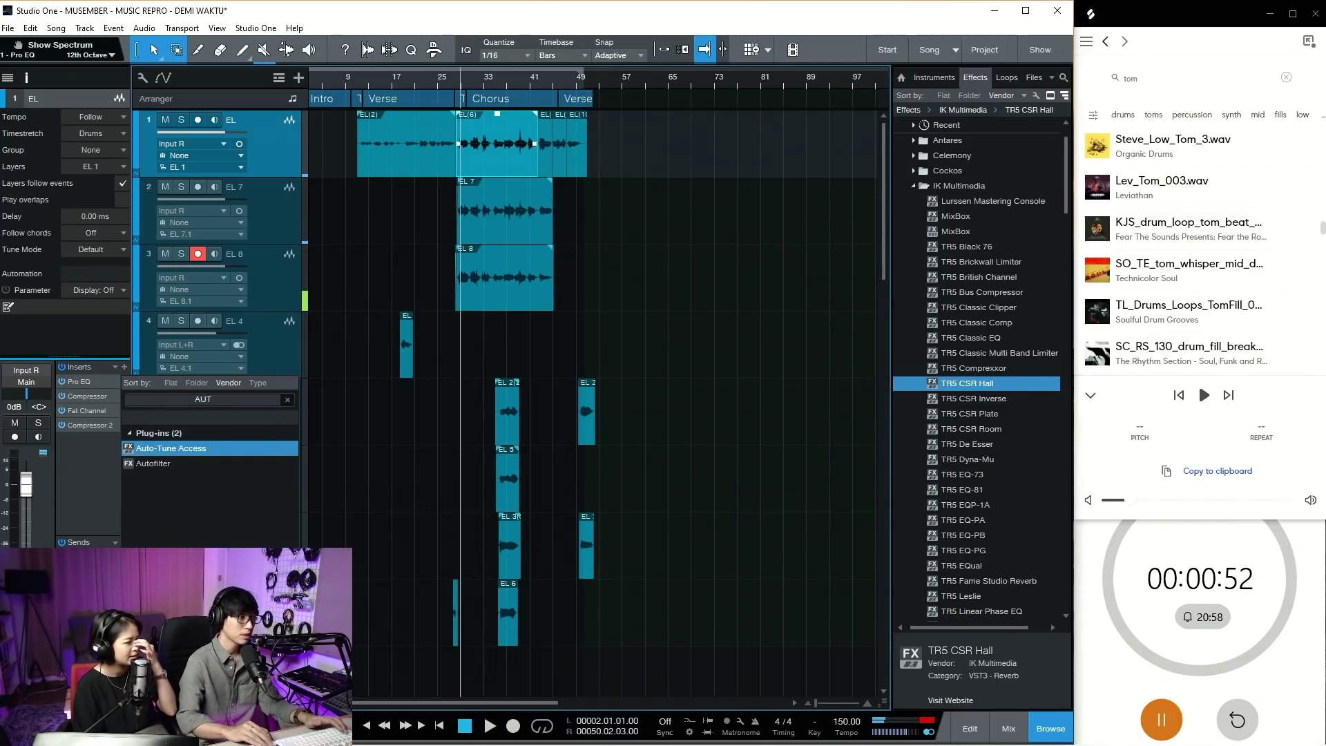
pyautogui.press('Return')
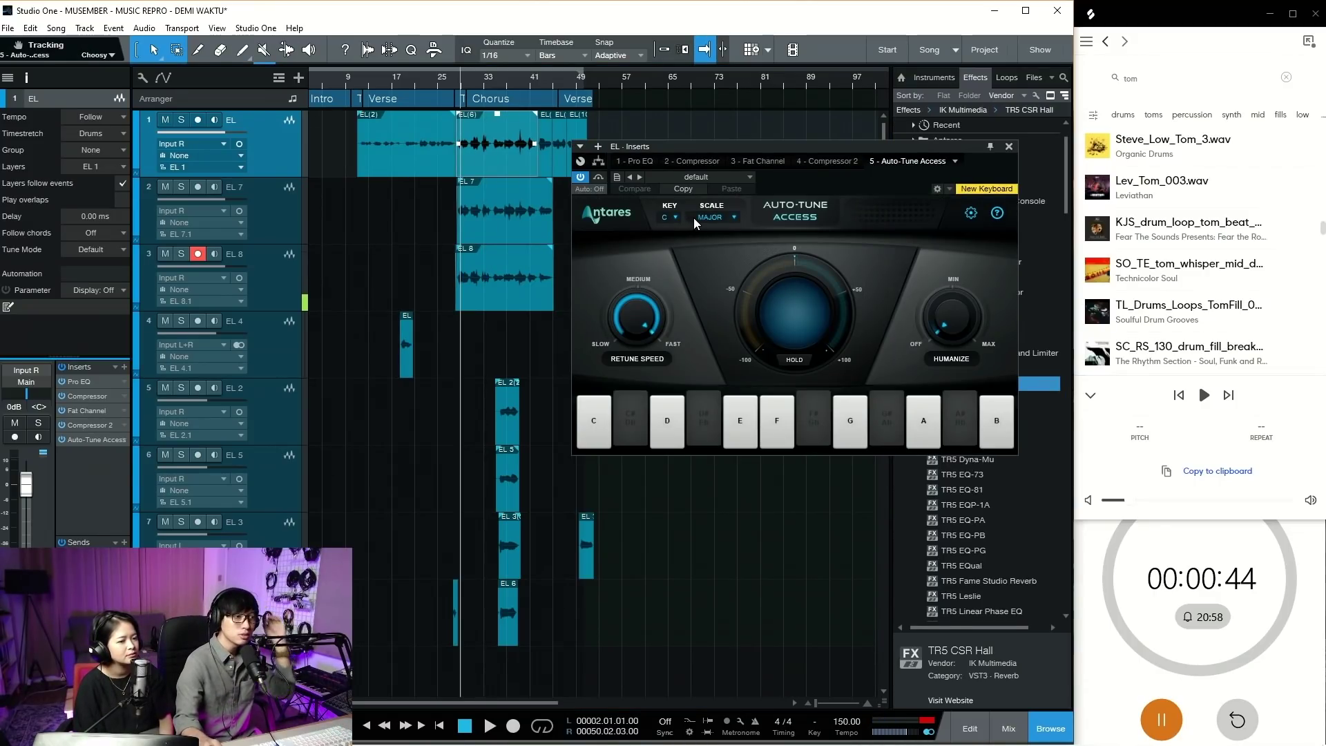
# - Set Auto-Tune Access to the key of G, raise Humanize and set Retune Speed to Slow while auditioning the soloed EL track
pyautogui.click(663, 219)
pyautogui.click(680, 334)
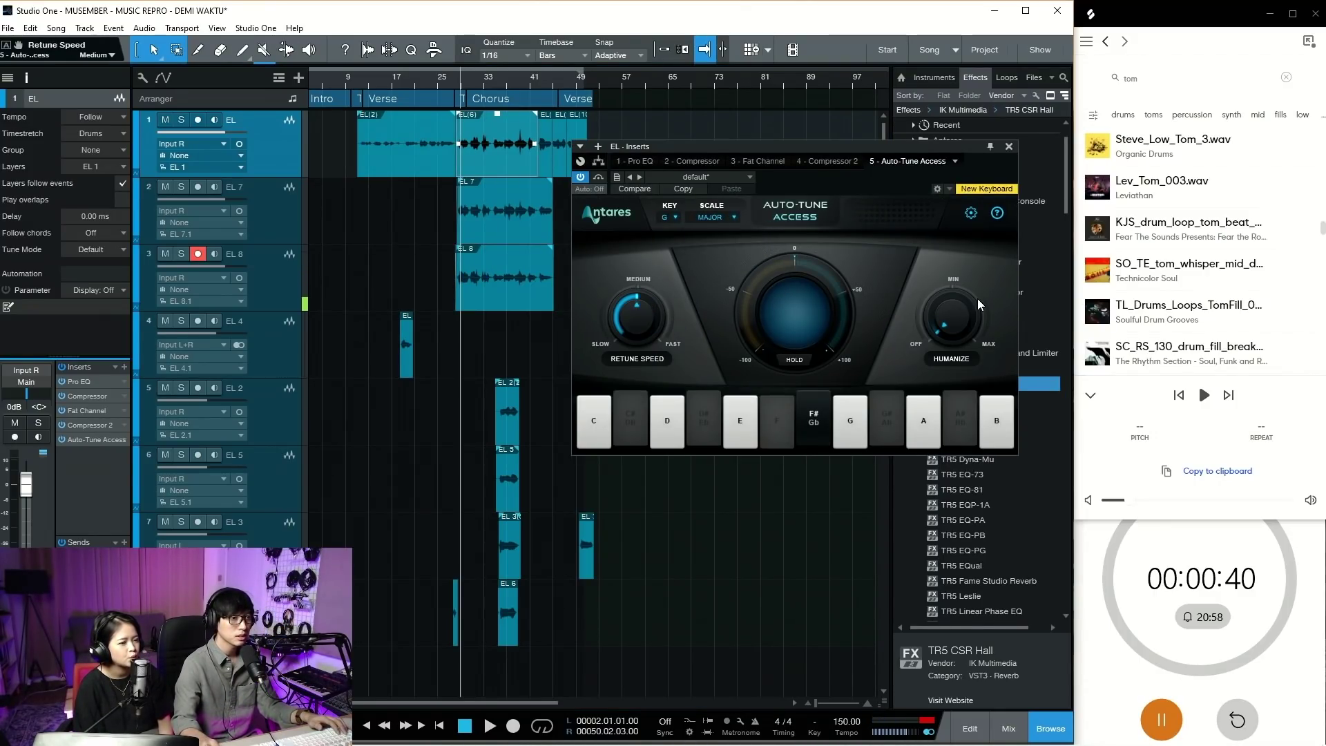
pyautogui.press('s')
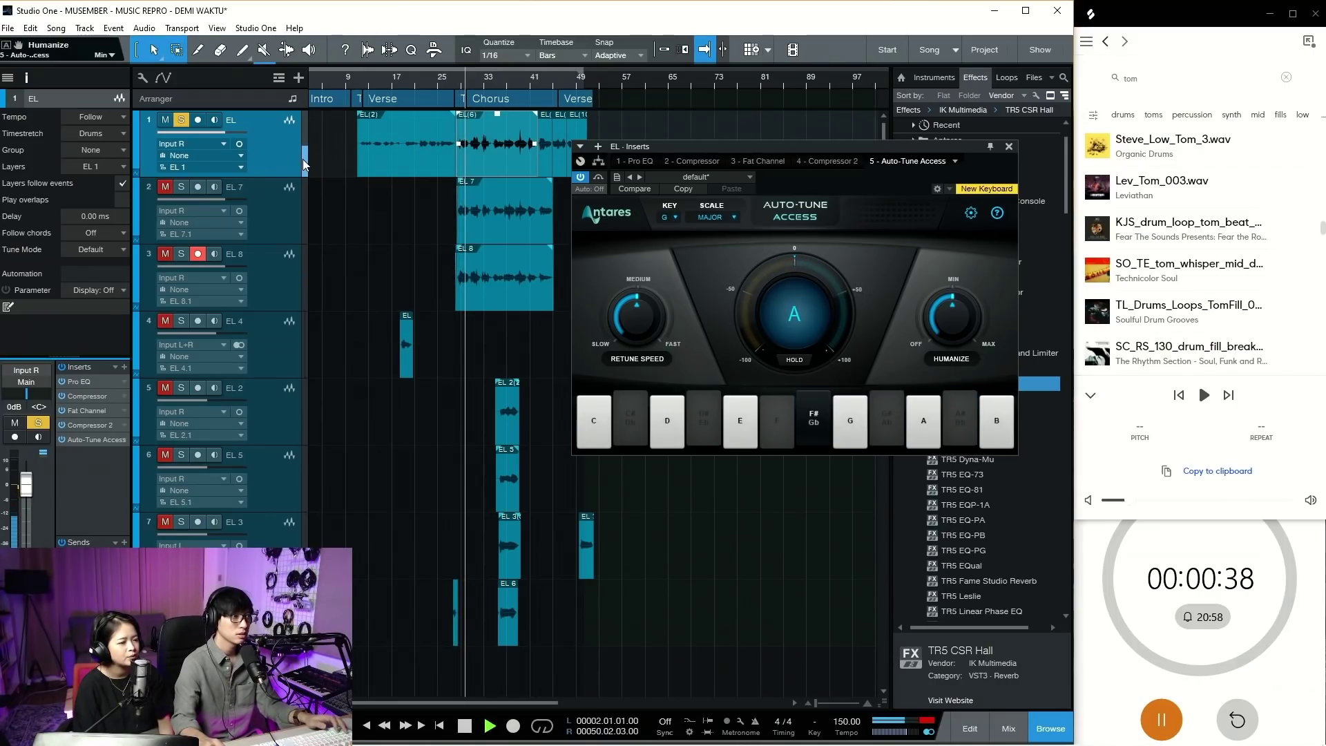
pyautogui.moveTo(635, 315); pyautogui.dragTo(635, 326)
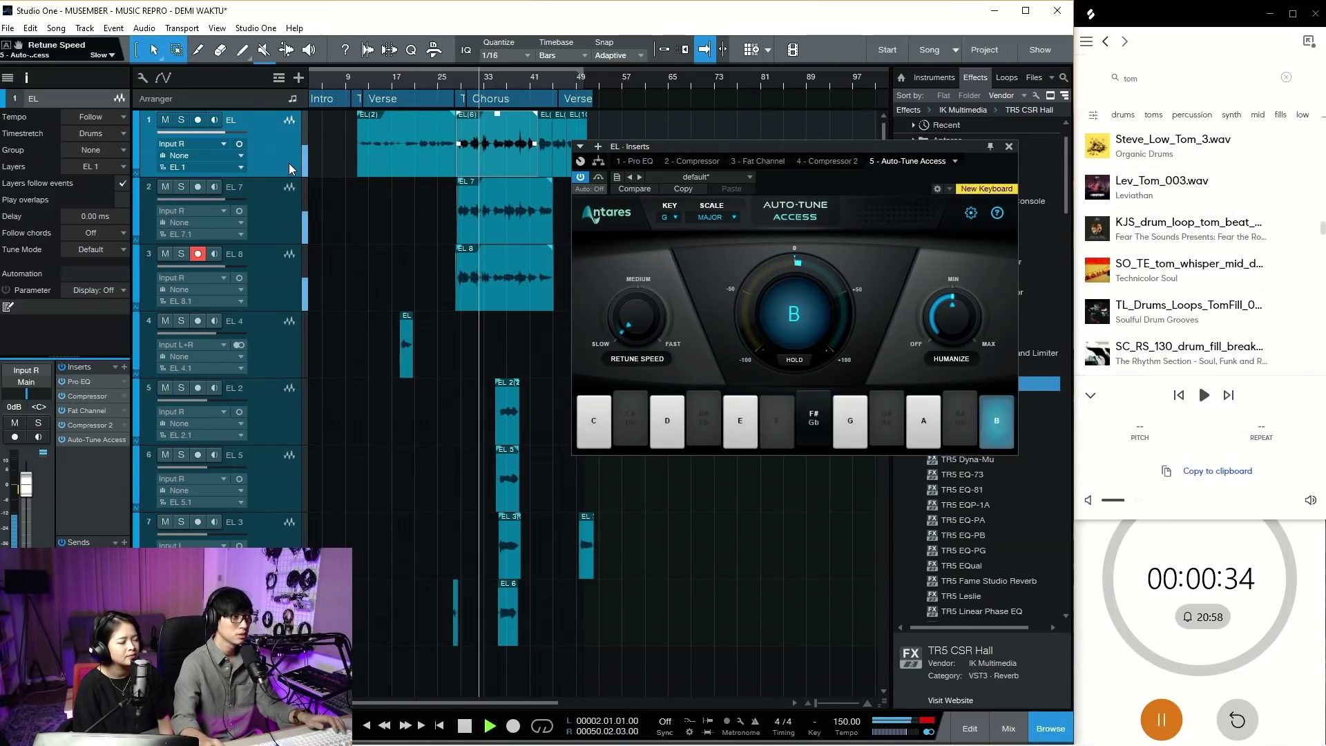
# - Copy the Auto-Tune Access insert from the EL track to the EL 8 track
pyautogui.press('s')
pyautogui.moveTo(97, 439); pyautogui.dragTo(271, 271)
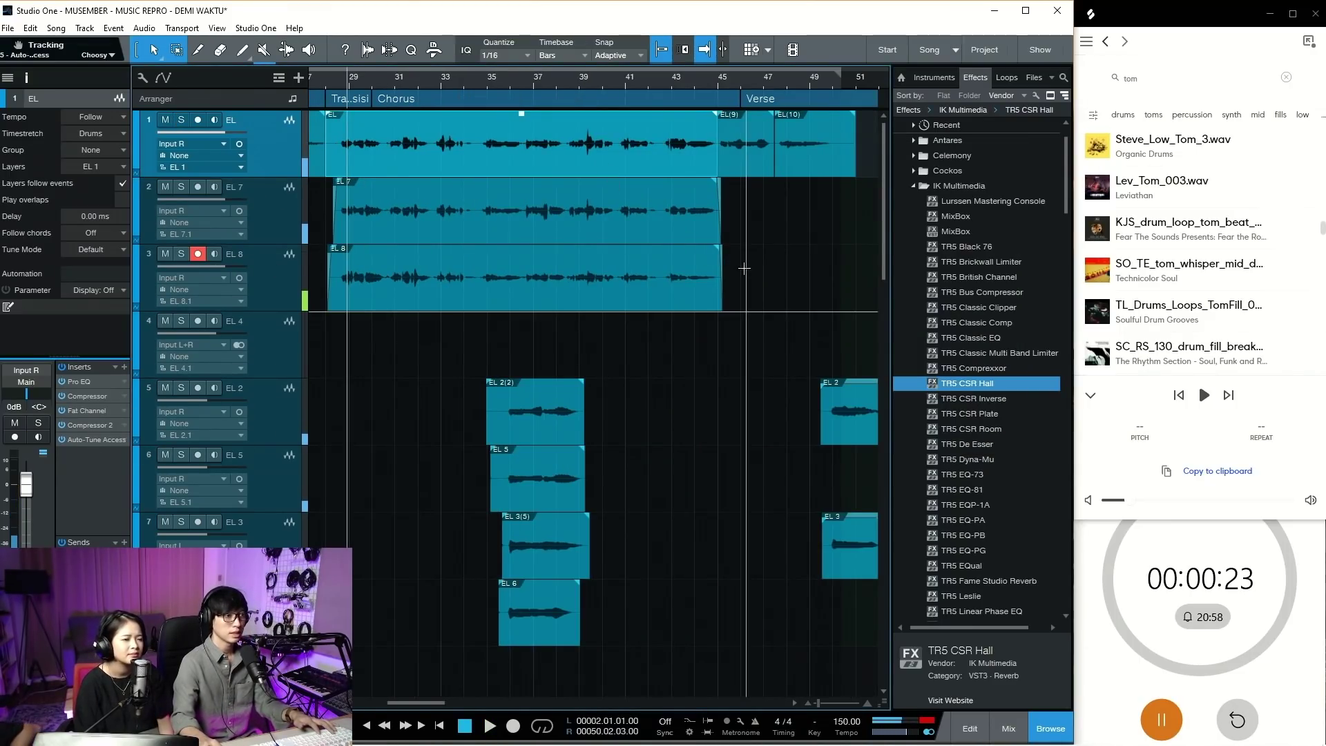
# - Select the chorus event on the EL track and look through the audio operations available for it
pyautogui.click(744, 268)
pyautogui.press('e')
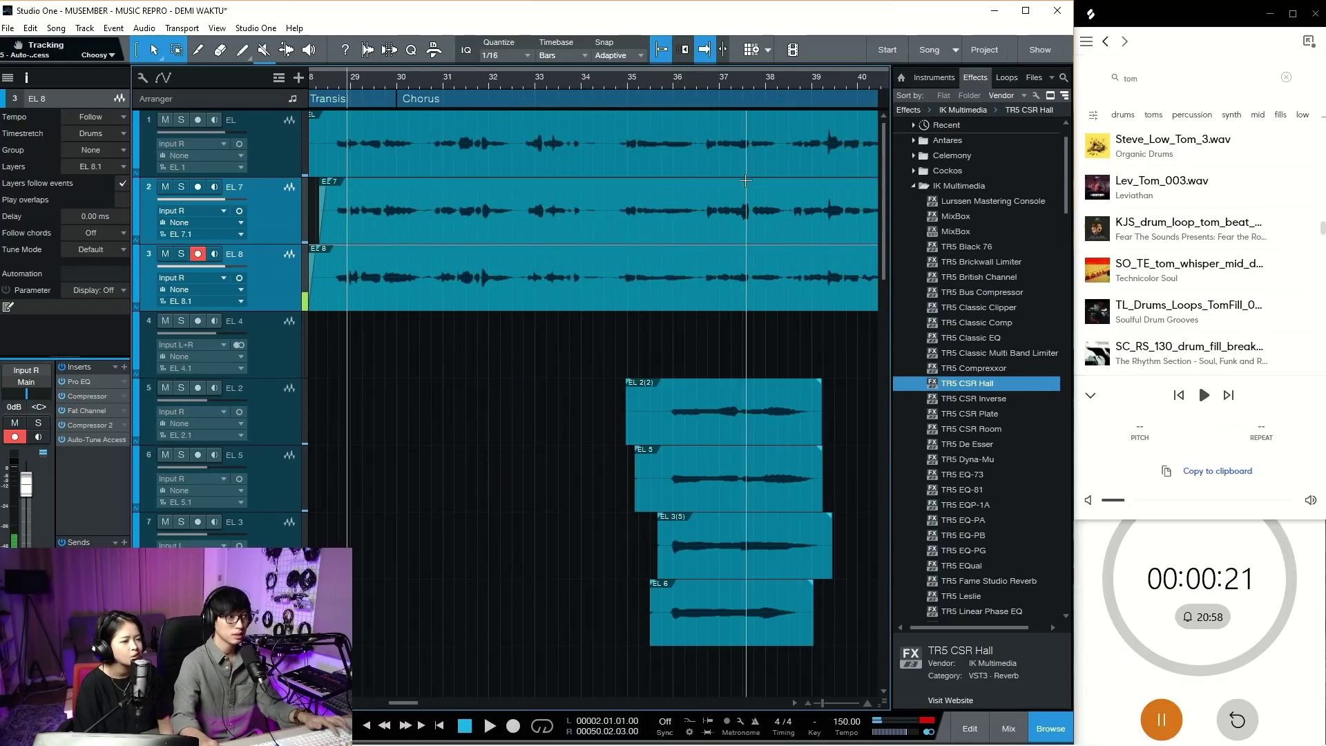
pyautogui.hscroll(-3, 746, 181)
pyautogui.click(372, 160)
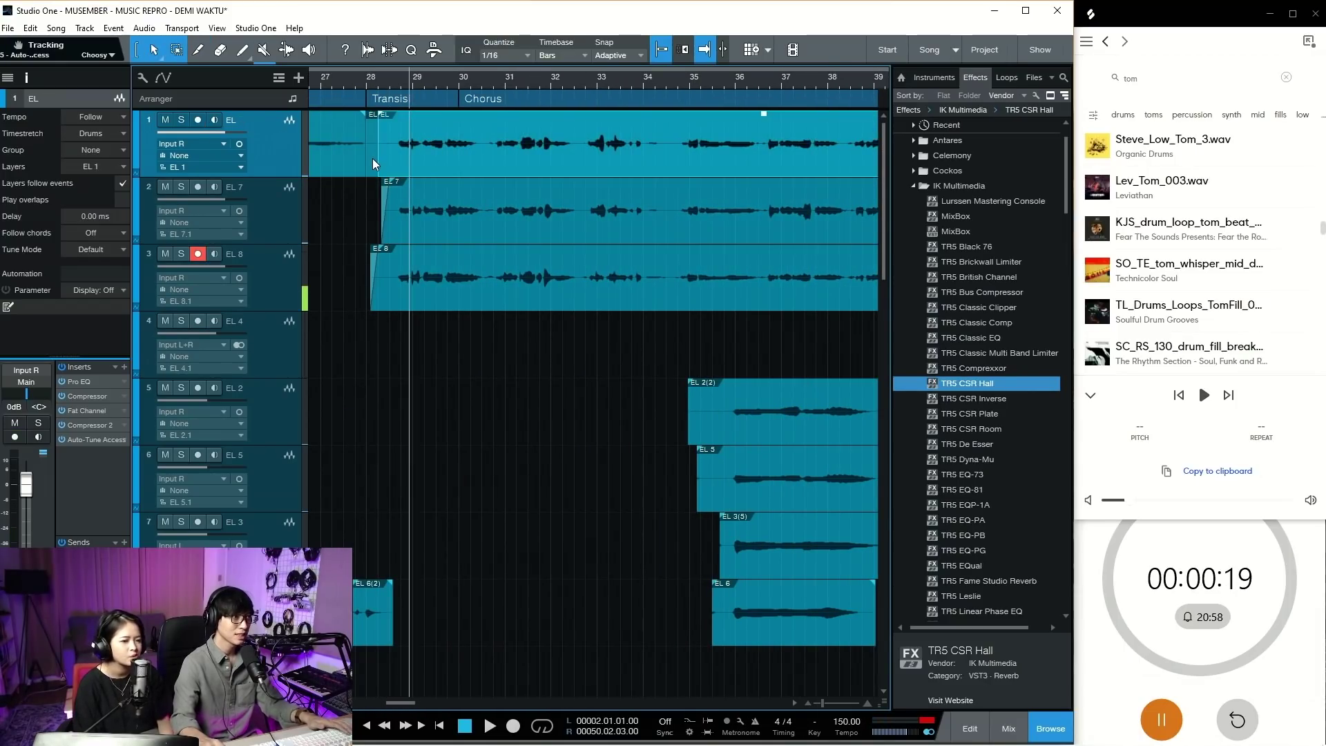
pyautogui.press('w')
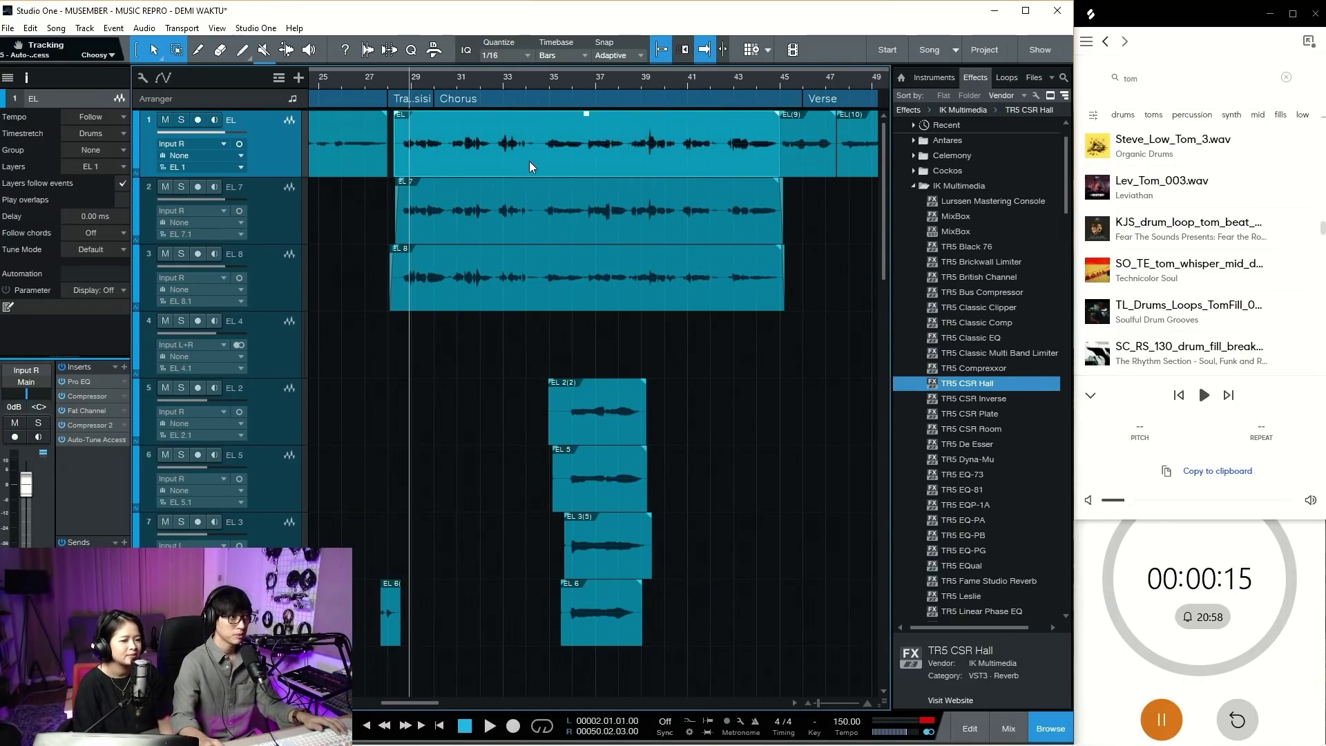
pyautogui.rightClick(529, 160)
pyautogui.moveTo(625, 459)
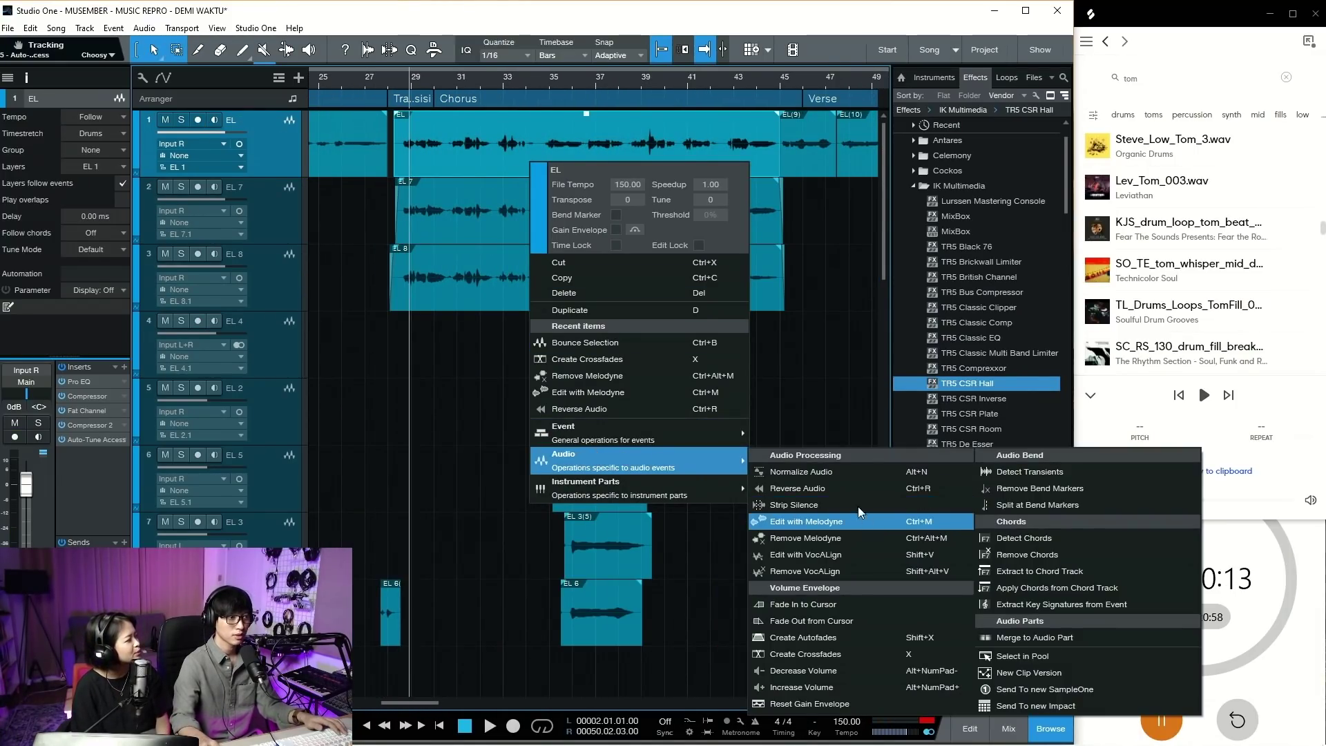
pyautogui.click(1159, 489)
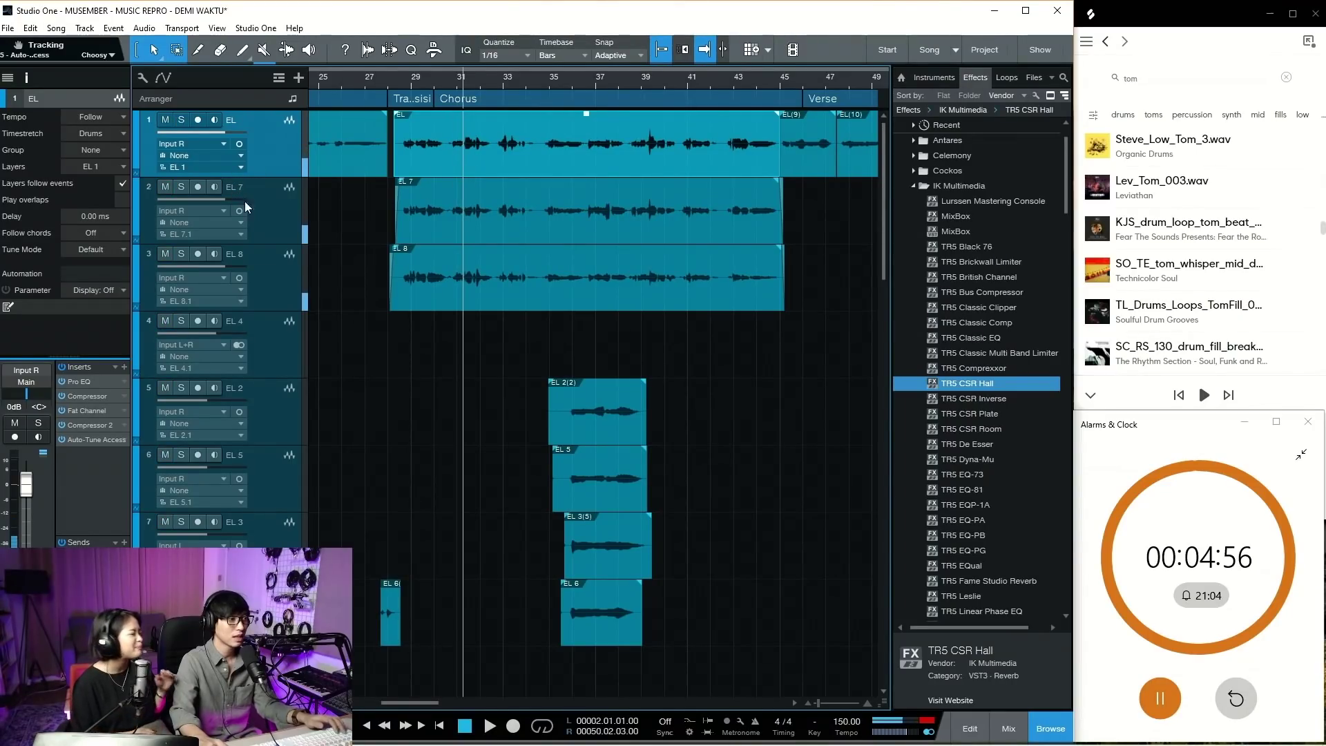
# - Edit the EL and EL 7 chorus events with VocAlign, using the EL event as the guide
pyautogui.rightClick(428, 172)
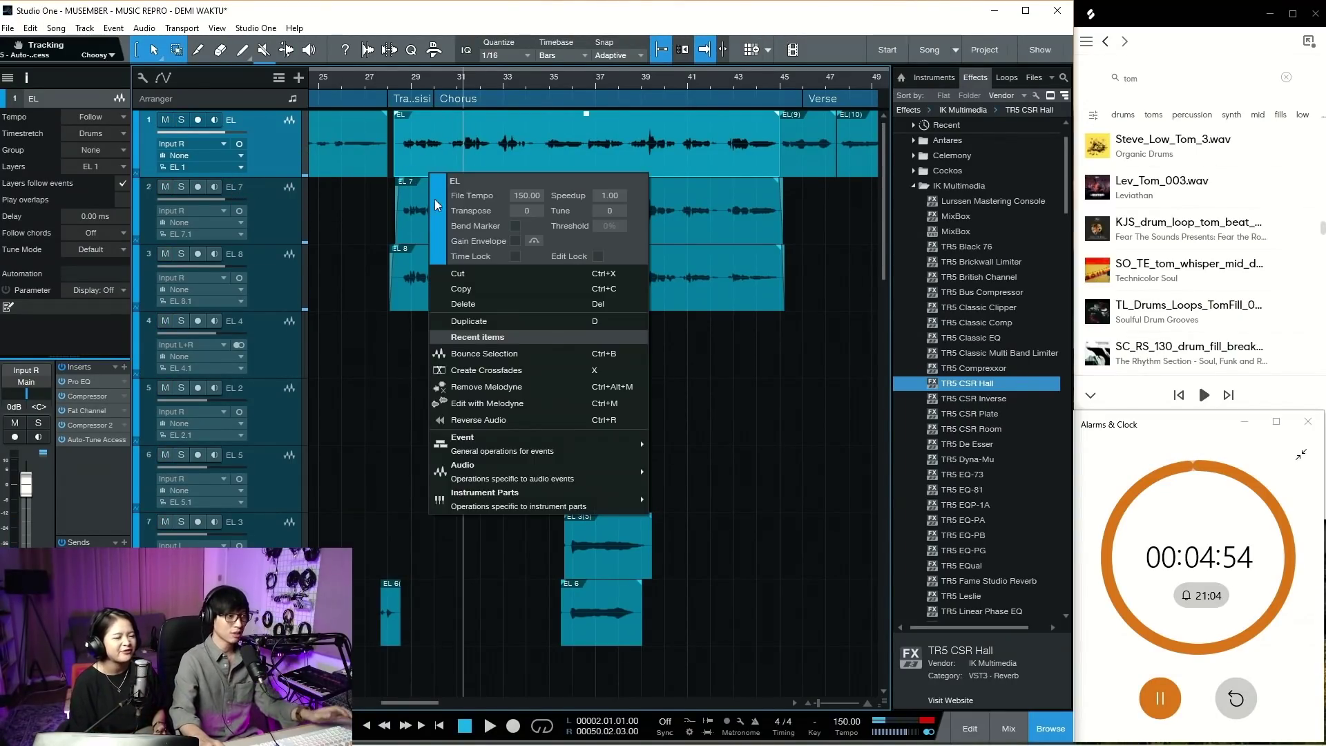
pyautogui.rightClick(585, 159)
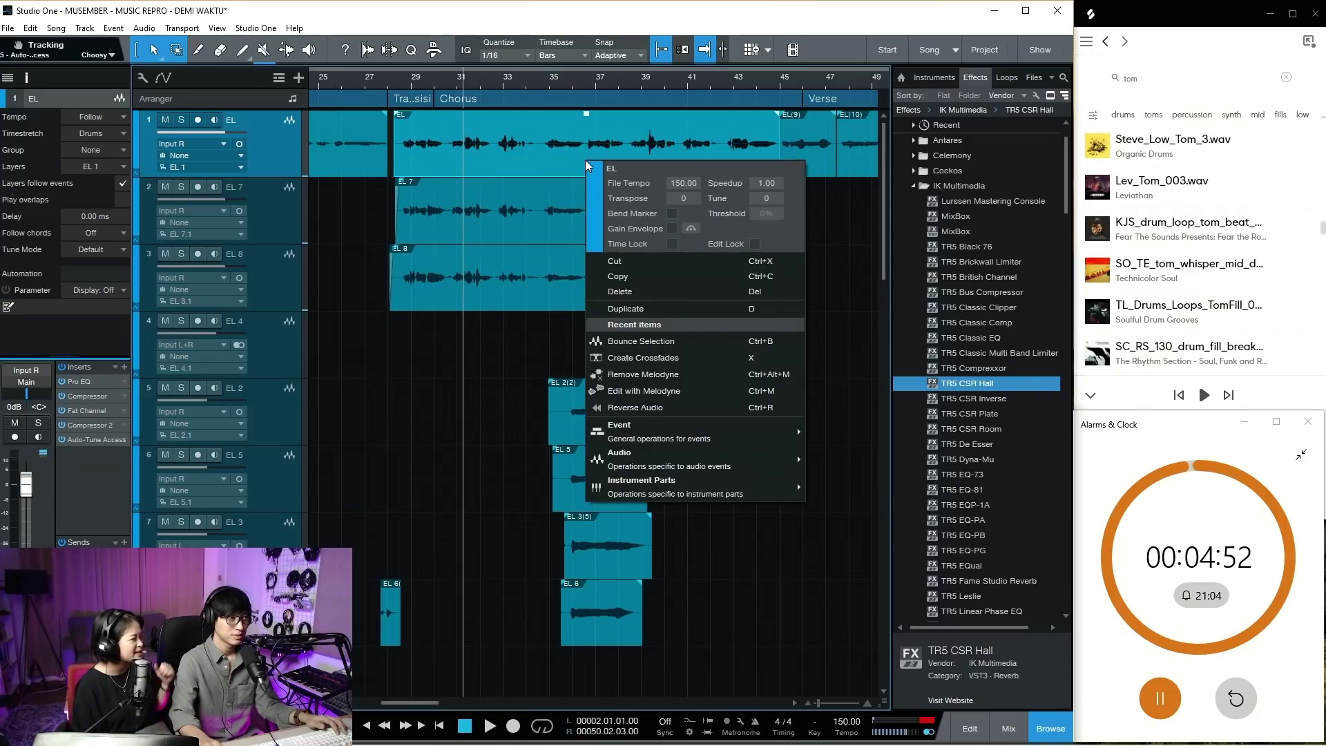
pyautogui.moveTo(657, 457)
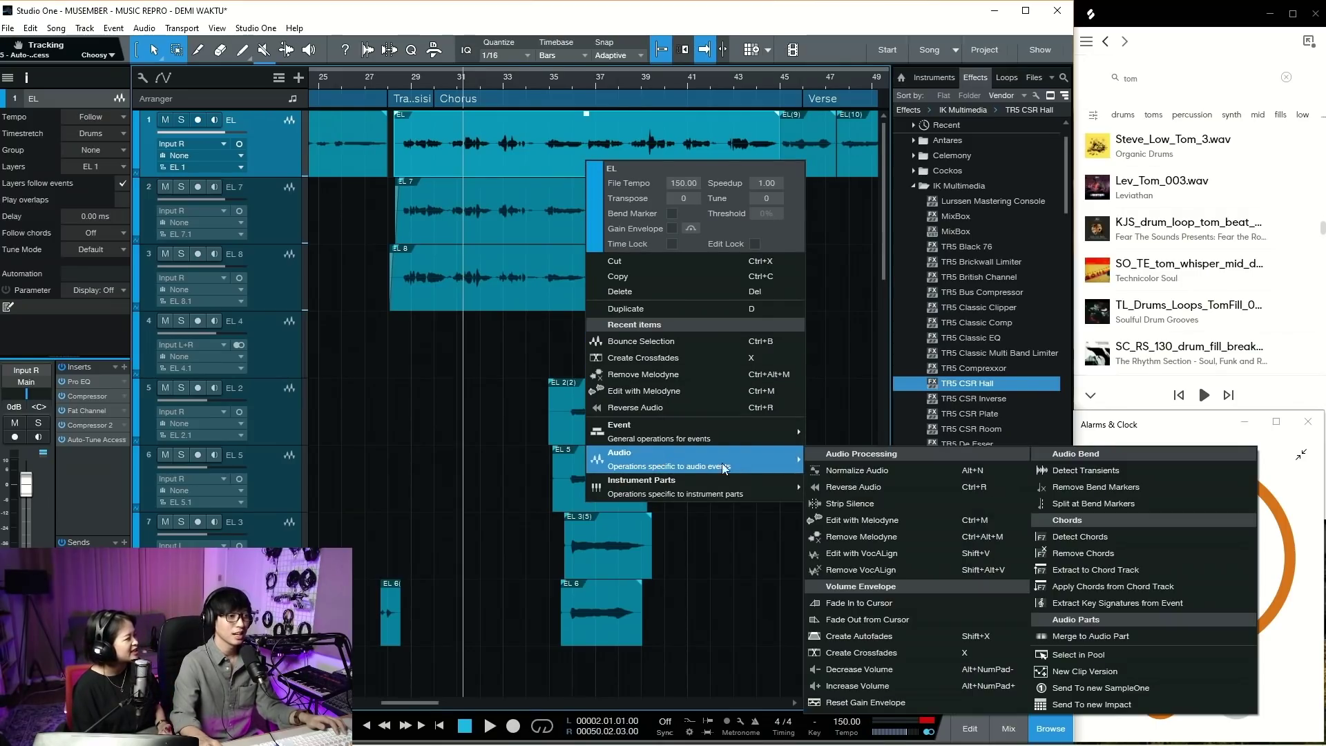
pyautogui.click(885, 547)
pyautogui.rightClick(494, 218)
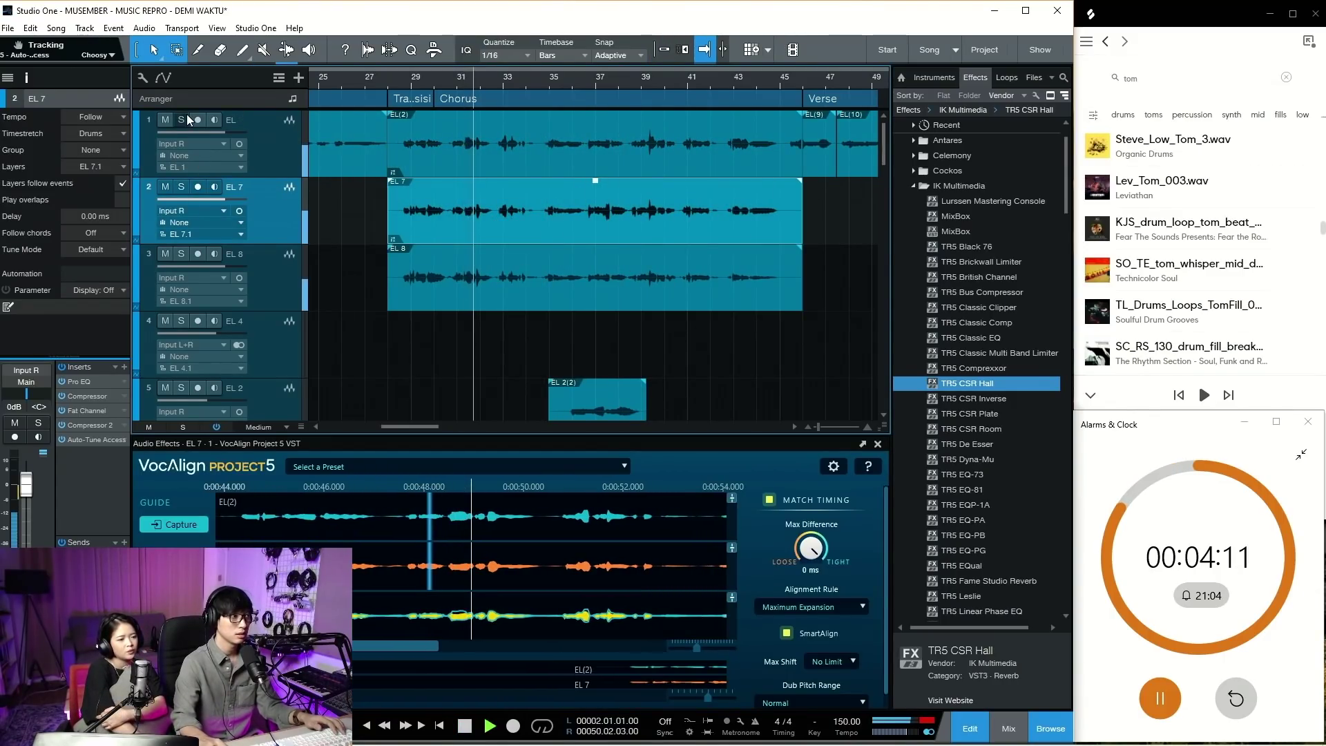
# - Audition the aligned EL 7 chorus vocal soloed together with EL, and bounce the EL 7 event
pyautogui.click(179, 187)
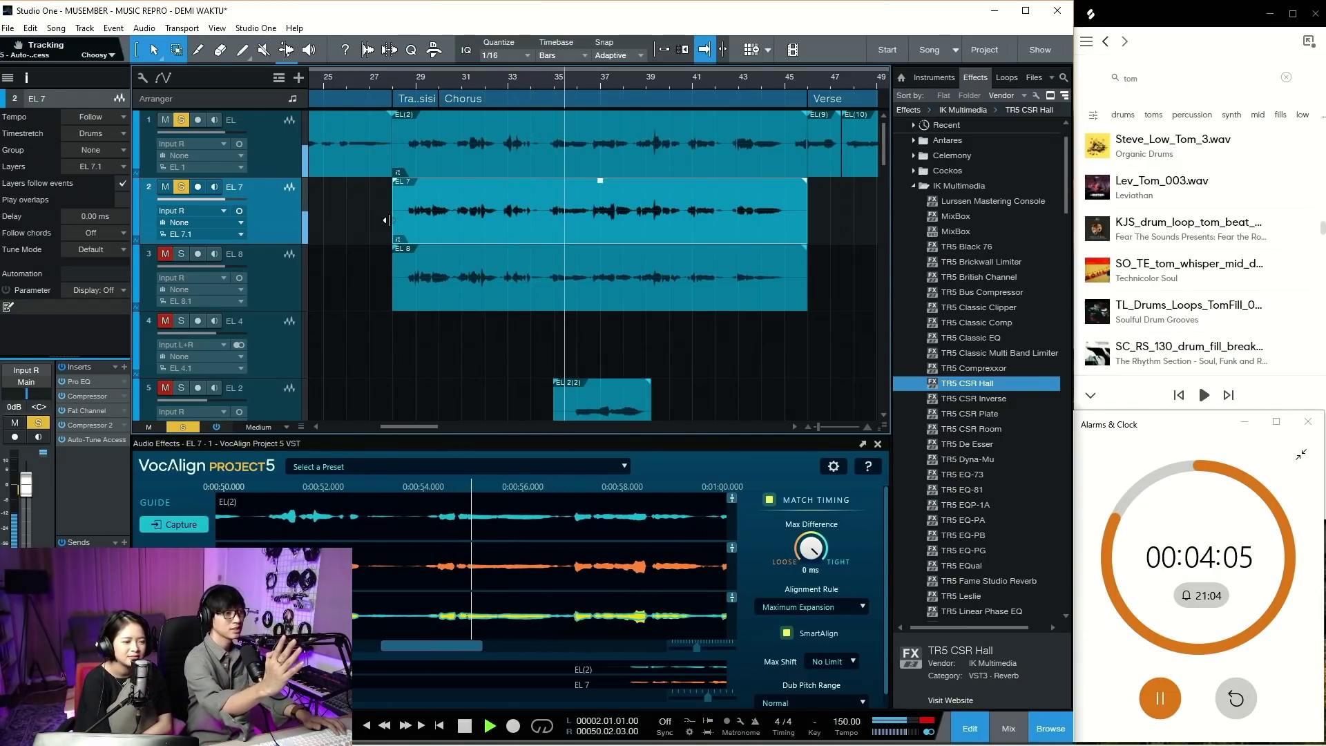
pyautogui.press('space')
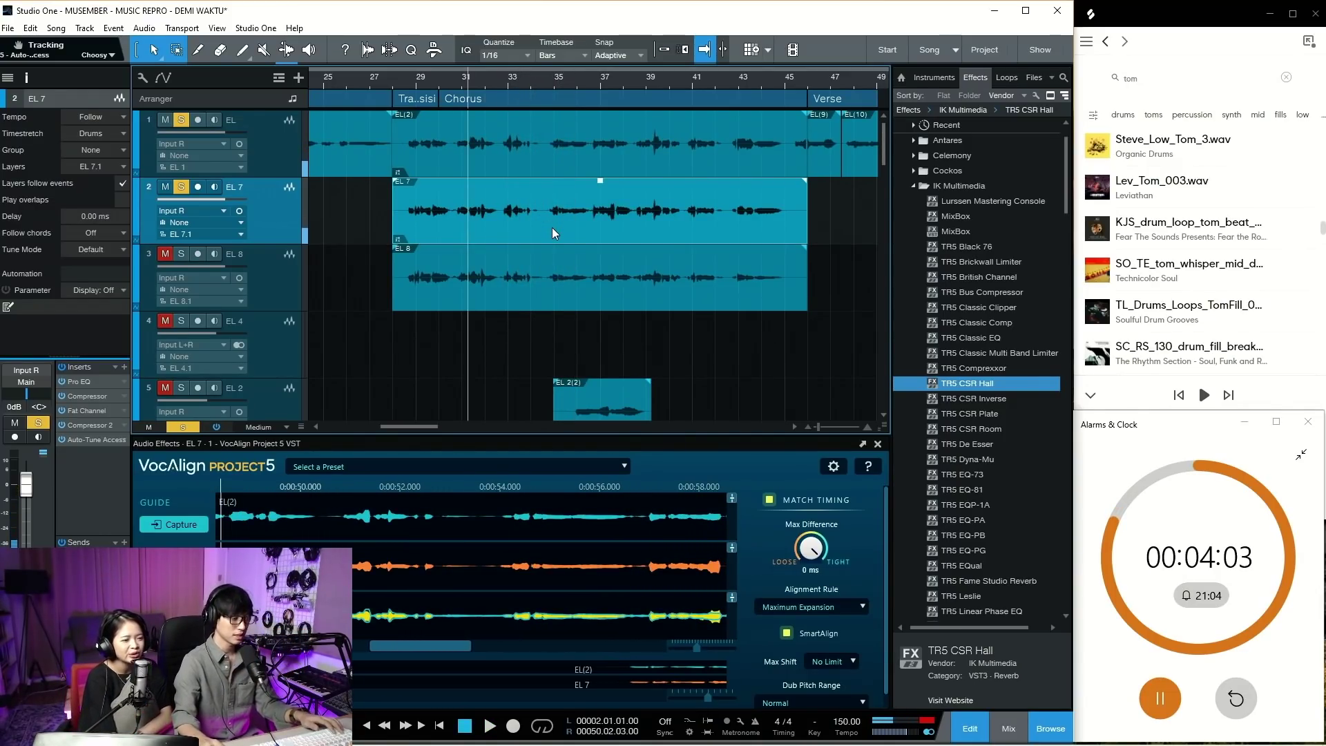
pyautogui.hotkey('ctrl', 'b')
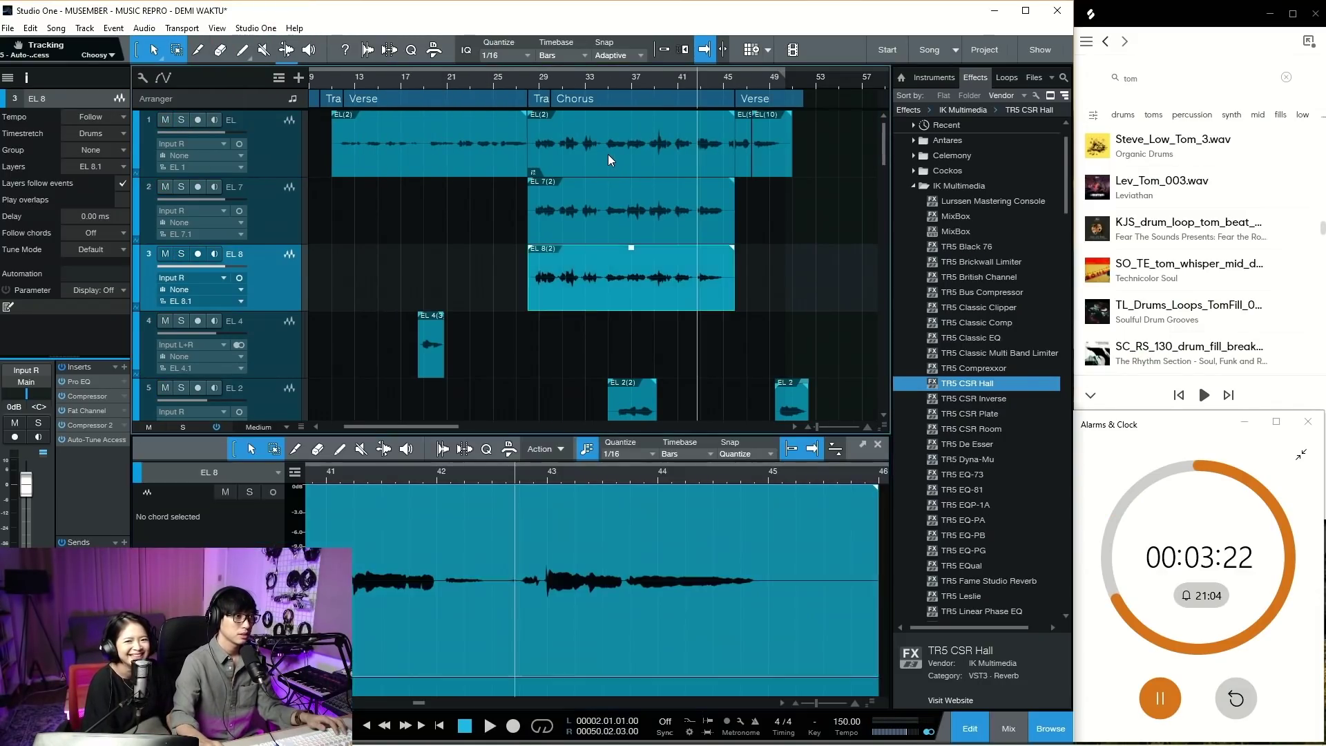
# - Remove VocAlign from the chorus event on the EL track
pyautogui.rightClick(608, 155)
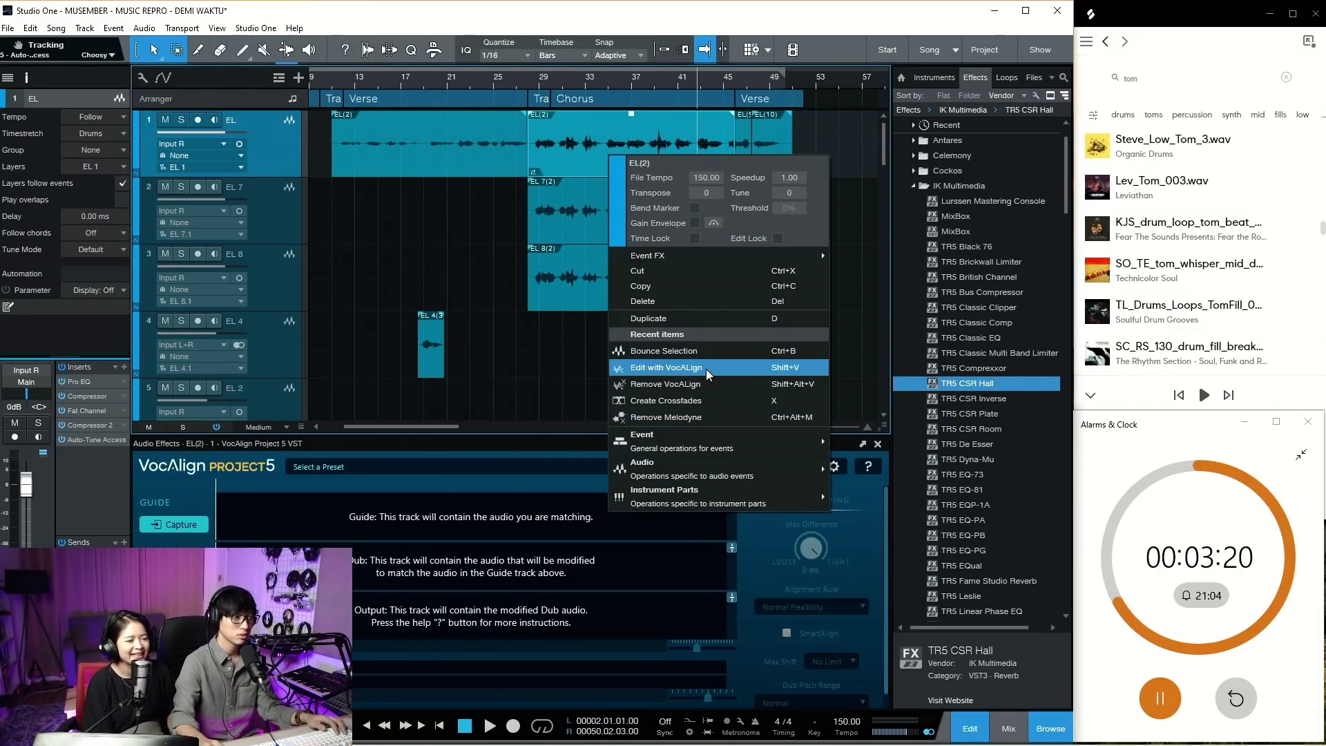
pyautogui.click(665, 384)
# - Lower the volume of the EL 7 track to -6.8 dB and of the EL 8 track to -7.8 dB
pyautogui.click(587, 221)
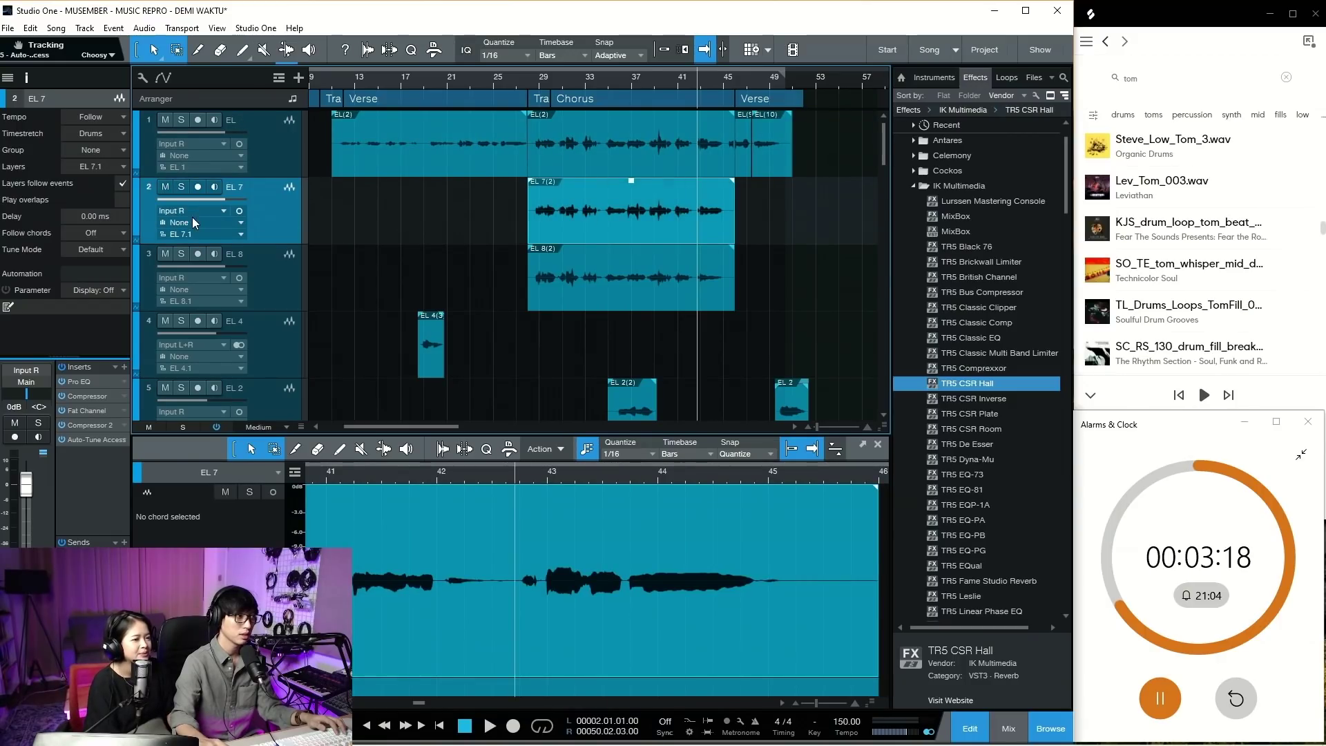
pyautogui.moveTo(205, 210); pyautogui.dragTo(233, 258)
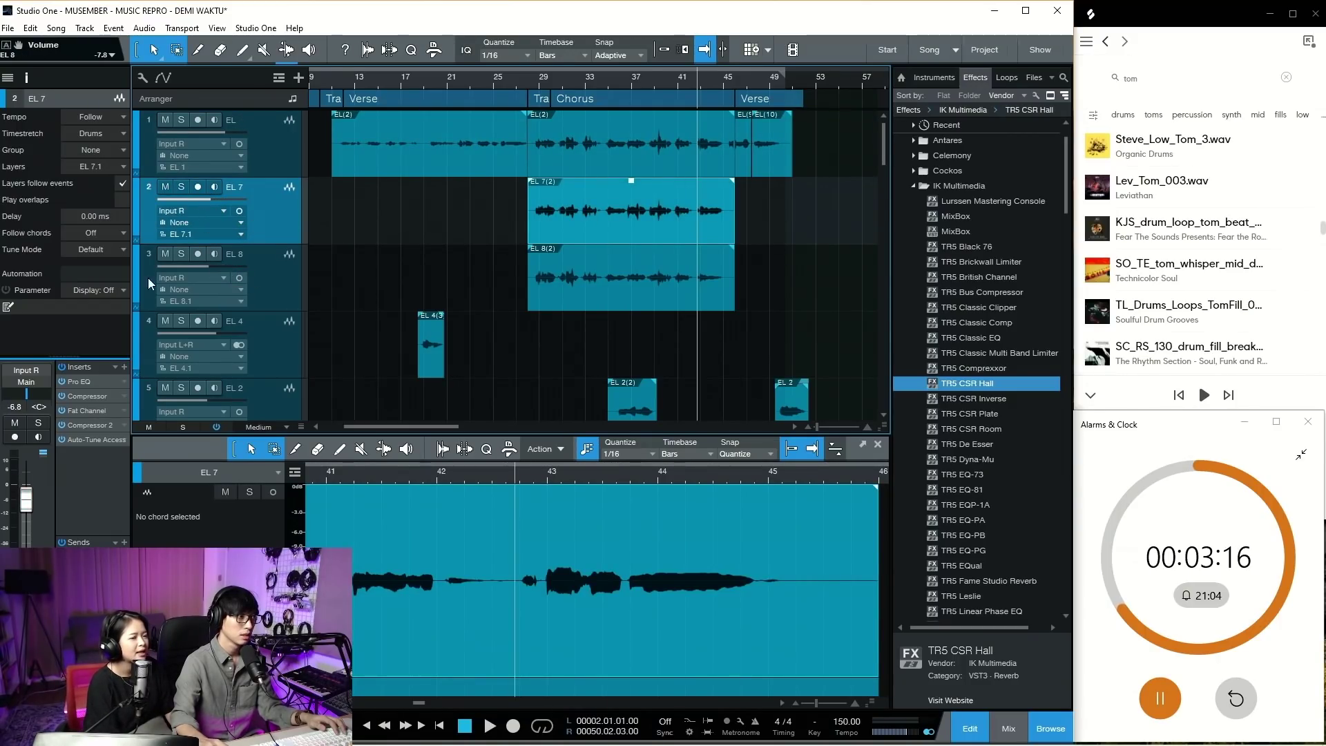